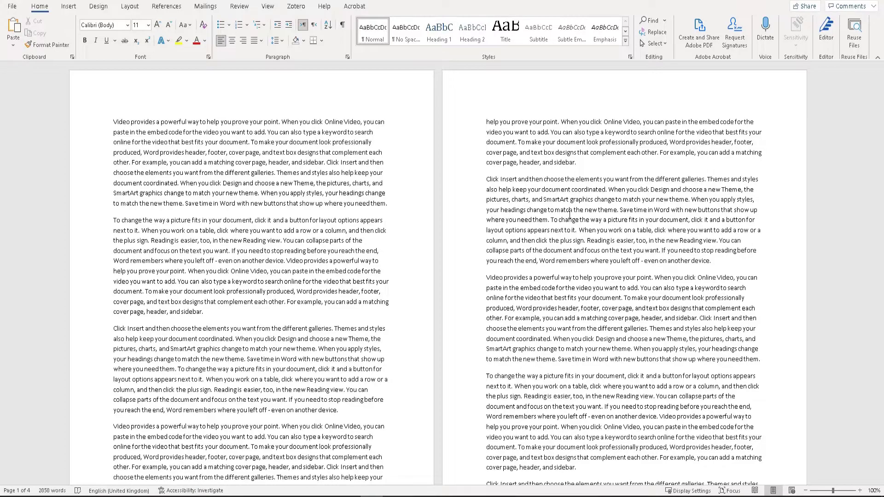
Scroll through the four sample pages, then bring up the Layout ribbon's page settings.
{"action": "scroll", "coordinate": [562, 200], "scroll_direction": "down", "scroll_amount": 3}
{"action": "scroll", "coordinate": [561, 201], "scroll_direction": "down", "scroll_amount": 3}
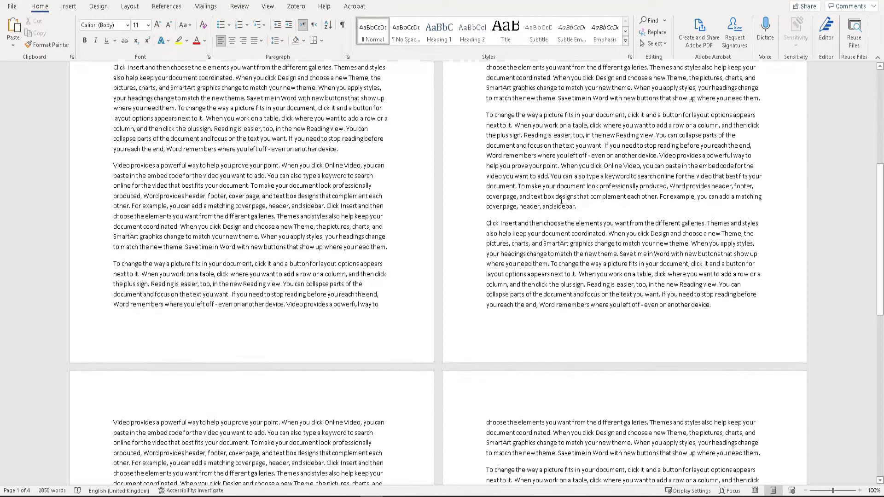
{"action": "scroll", "coordinate": [562, 200], "scroll_direction": "down", "scroll_amount": 12}
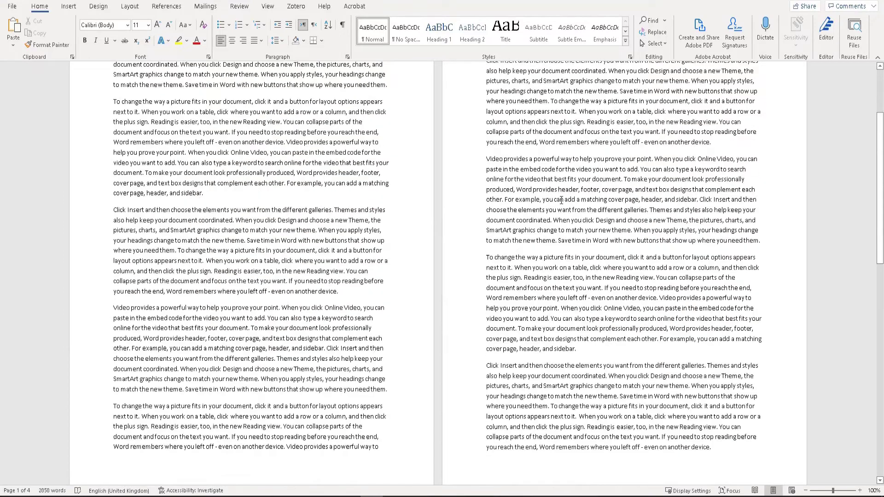
{"action": "scroll", "coordinate": [388, 198], "scroll_direction": "down", "scroll_amount": 3}
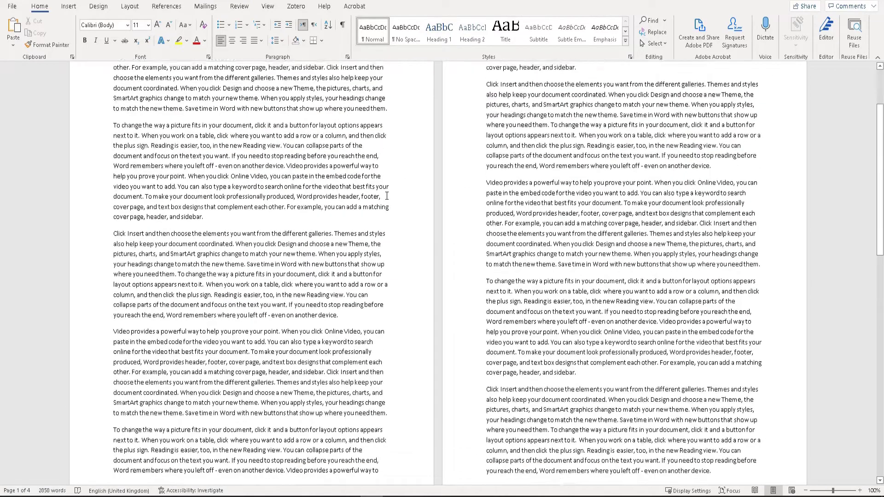
{"action": "scroll", "coordinate": [368, 150], "scroll_direction": "down", "scroll_amount": 3}
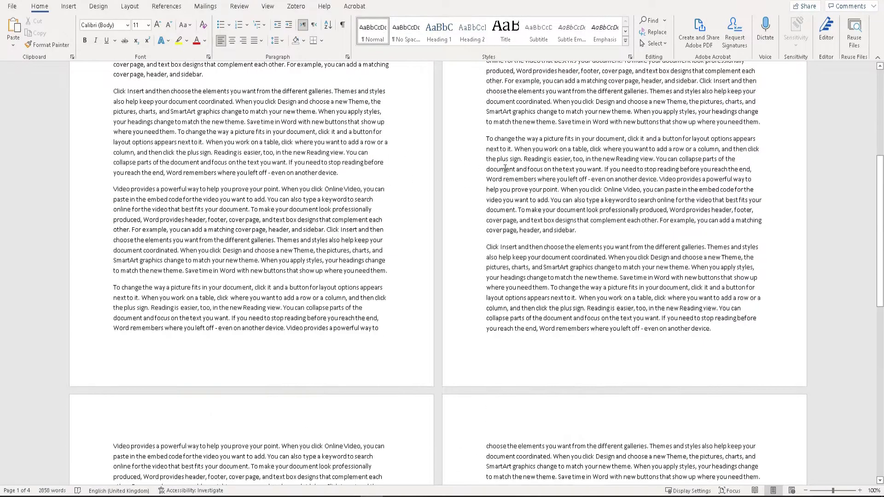
{"action": "scroll", "coordinate": [530, 167], "scroll_direction": "down", "scroll_amount": 4}
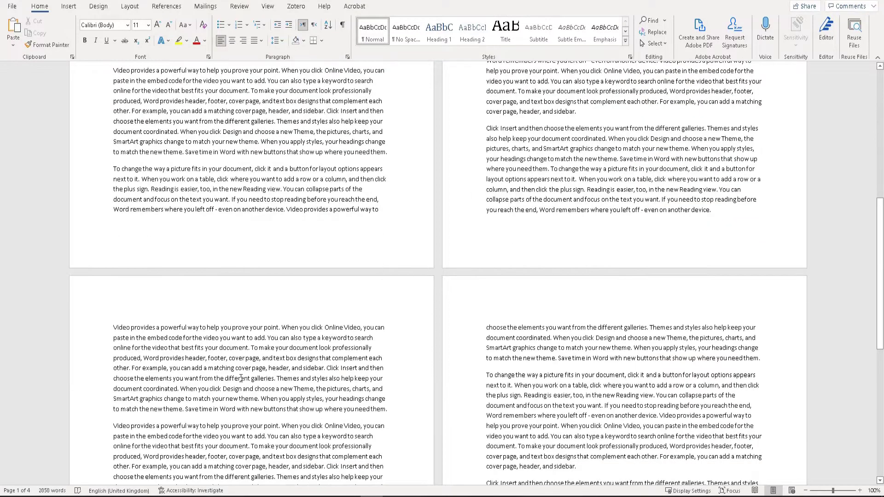
{"action": "scroll", "coordinate": [259, 341], "scroll_direction": "down", "scroll_amount": 2}
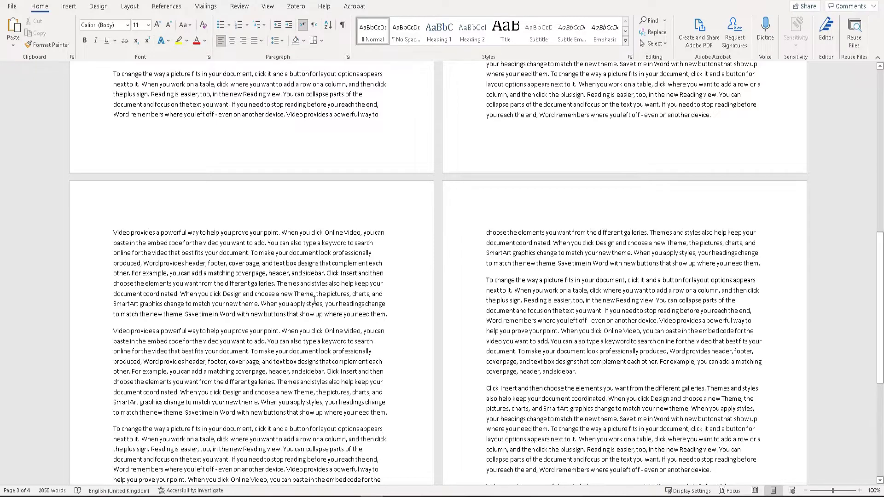
{"action": "scroll", "coordinate": [314, 300], "scroll_direction": "down", "scroll_amount": 6}
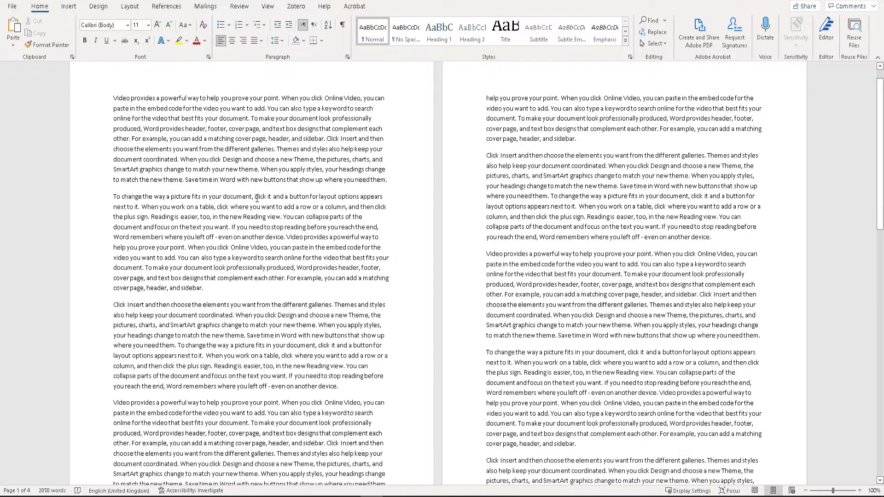
{"action": "scroll", "coordinate": [272, 221], "scroll_direction": "down", "scroll_amount": 3}
{"action": "scroll", "coordinate": [273, 221], "scroll_direction": "down", "scroll_amount": 2}
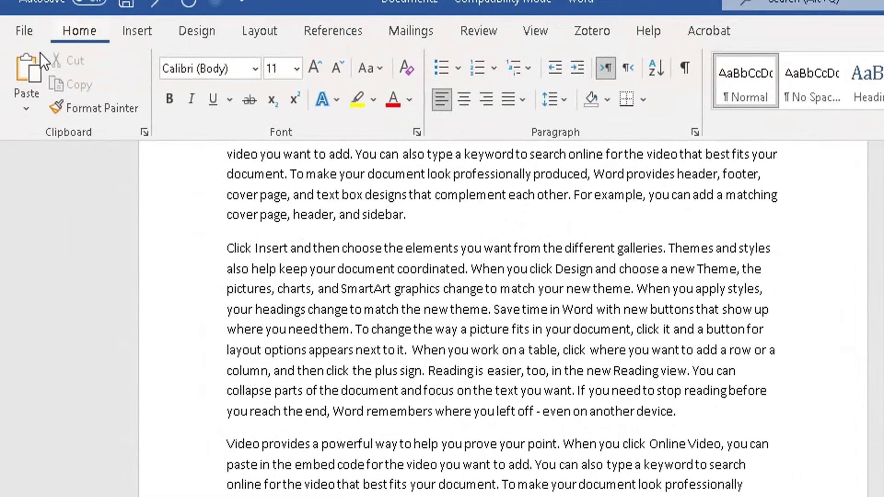
{"action": "left_click", "coordinate": [257, 37]}
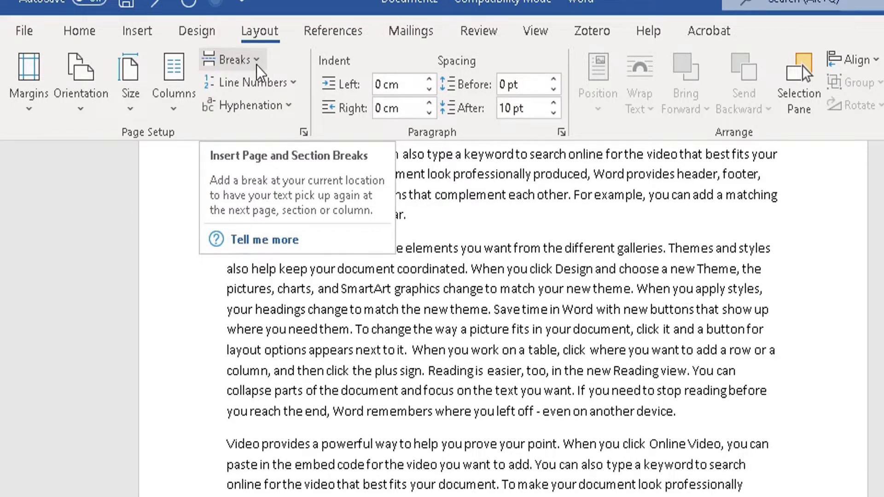
Insert a Next Page section break after the first page's text.
{"action": "left_click", "coordinate": [257, 64]}
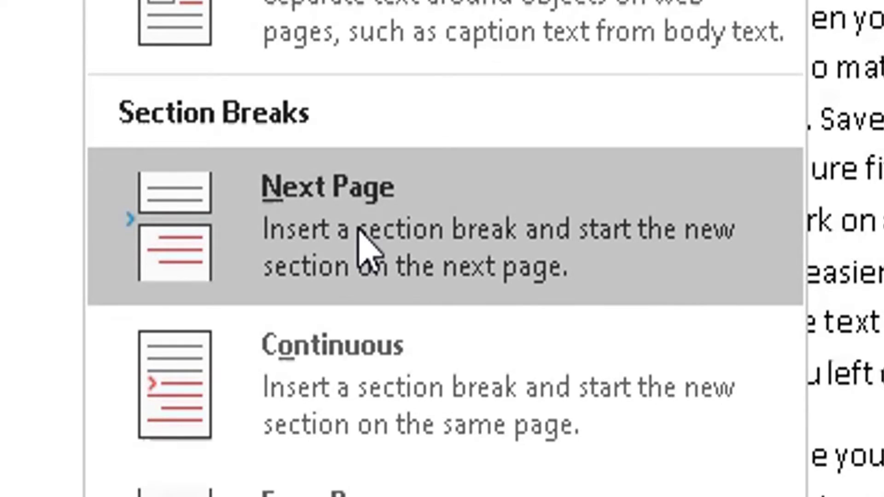
{"action": "left_click", "coordinate": [358, 228]}
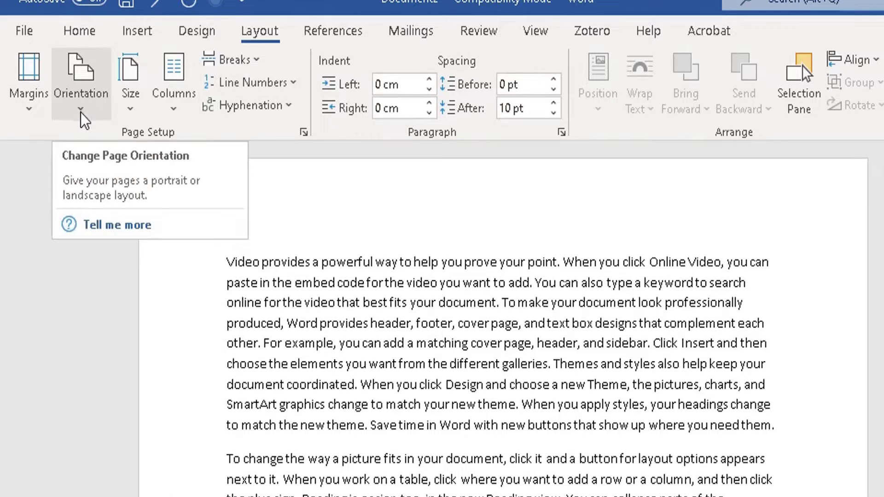
Turn the new section's pages to landscape orientation.
{"action": "left_click", "coordinate": [81, 114]}
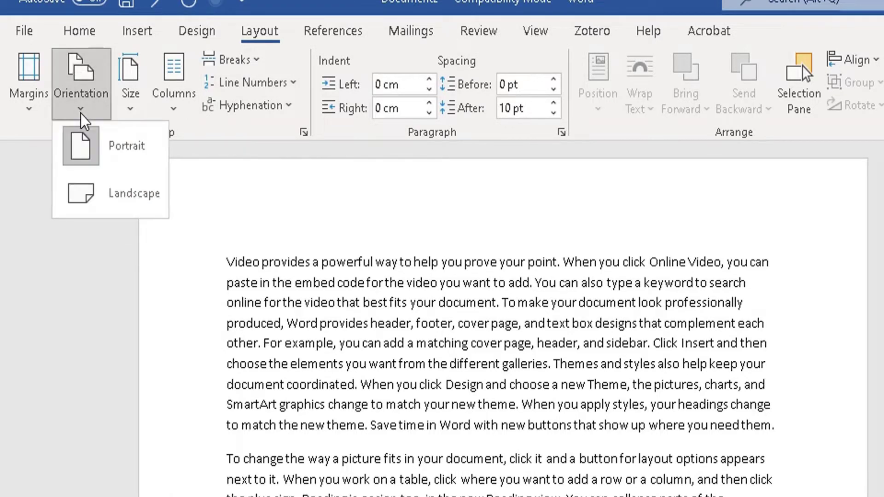
{"action": "left_click", "coordinate": [90, 197]}
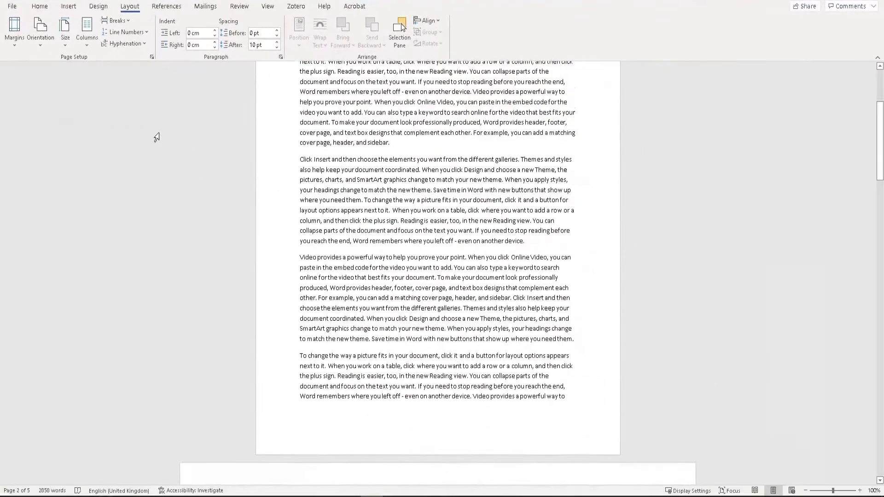
{"action": "scroll", "coordinate": [156, 137], "scroll_direction": "up", "scroll_amount": 5}
{"action": "scroll", "coordinate": [156, 137], "scroll_direction": "down", "scroll_amount": 5}
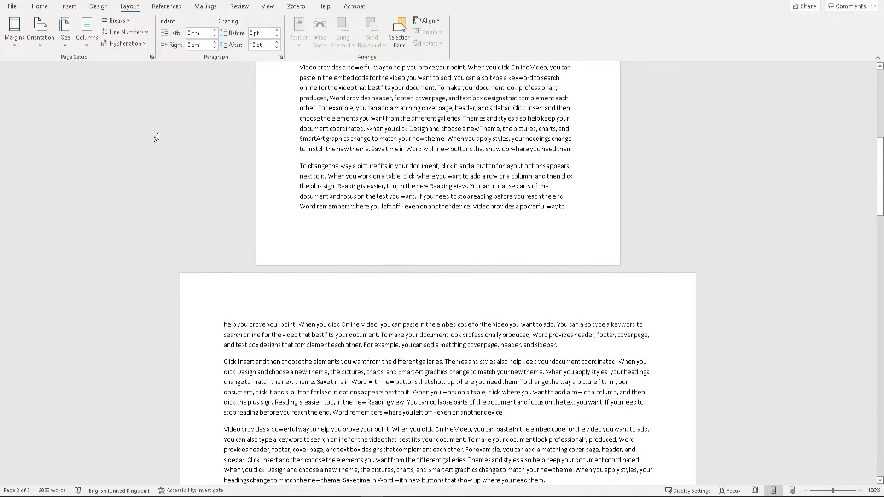
{"action": "scroll", "coordinate": [156, 137], "scroll_direction": "down", "scroll_amount": 5}
{"action": "scroll", "coordinate": [156, 138], "scroll_direction": "up", "scroll_amount": 1}
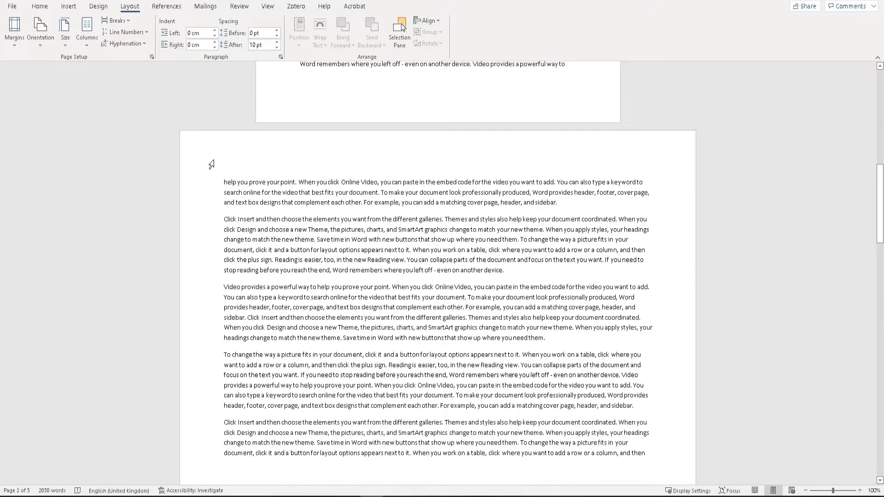
Scroll to where page 3's text ends at "even on another device.".
{"action": "scroll", "coordinate": [211, 165], "scroll_direction": "down", "scroll_amount": 12}
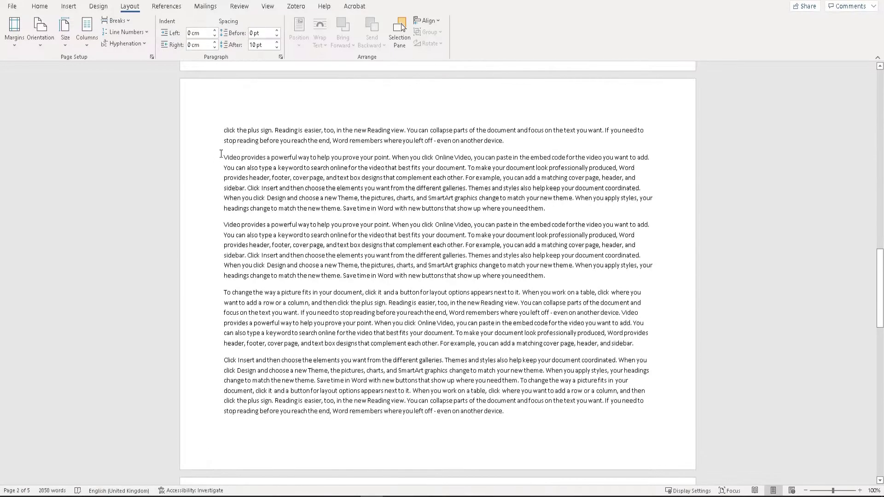
{"action": "scroll", "coordinate": [221, 154], "scroll_direction": "down", "scroll_amount": 14}
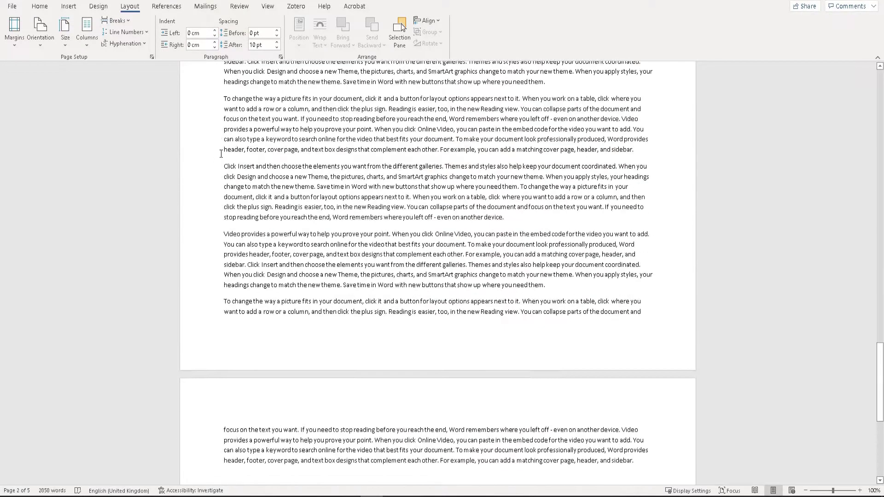
{"action": "scroll", "coordinate": [221, 154], "scroll_direction": "down", "scroll_amount": 14}
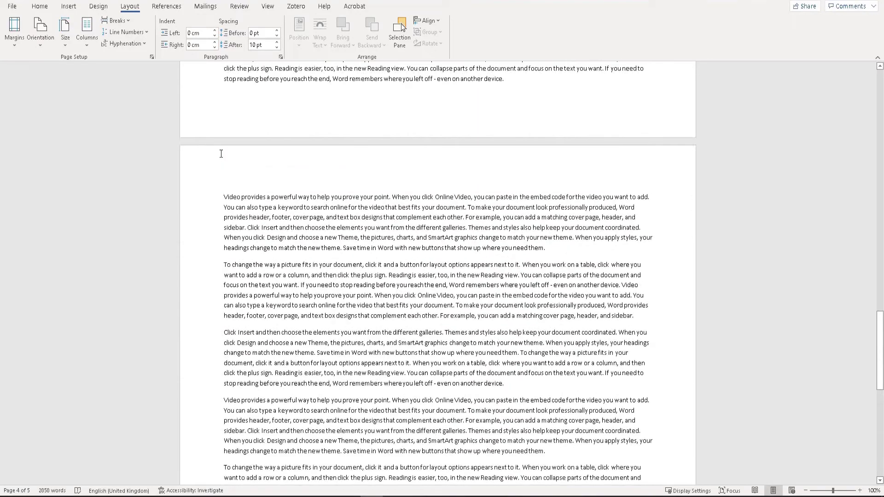
{"action": "scroll", "coordinate": [221, 153], "scroll_direction": "up", "scroll_amount": 12}
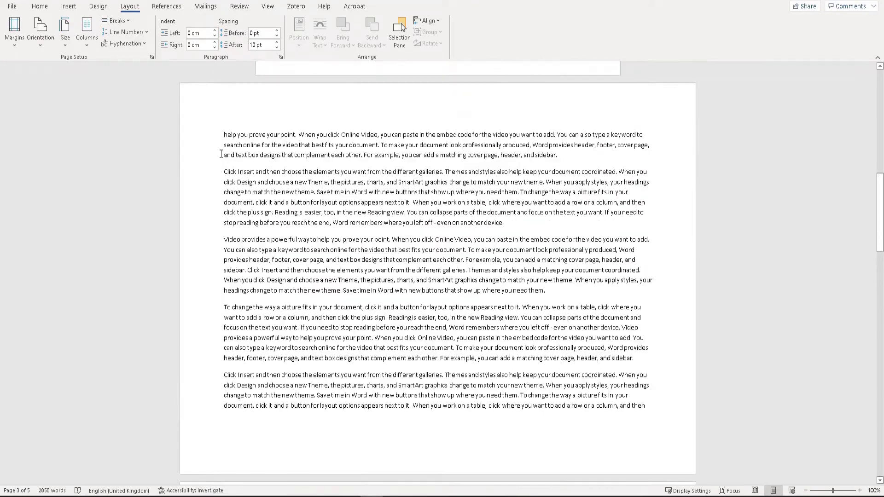
{"action": "scroll", "coordinate": [221, 153], "scroll_direction": "up", "scroll_amount": 15}
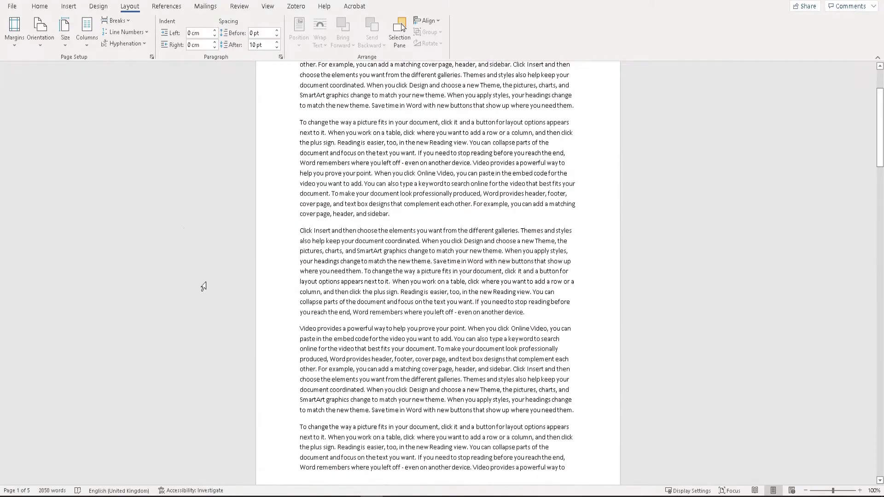
{"action": "scroll", "coordinate": [348, 239], "scroll_direction": "up", "scroll_amount": 3}
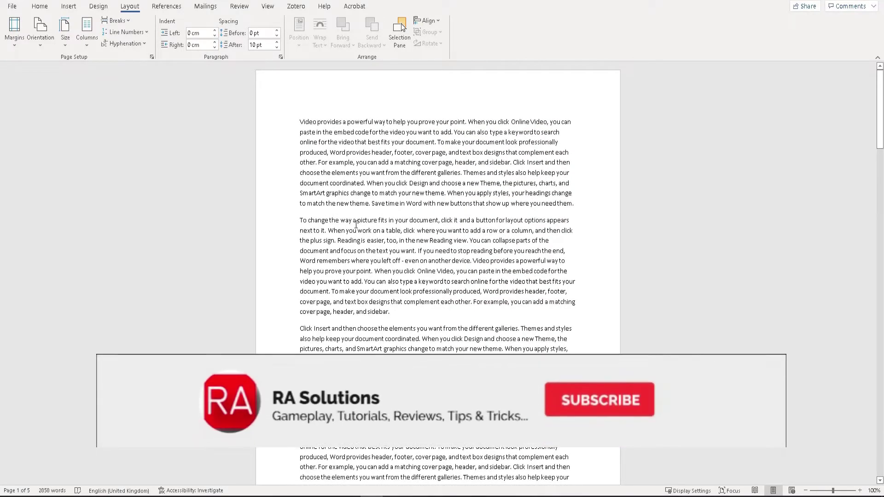
{"action": "scroll", "coordinate": [347, 229], "scroll_direction": "down", "scroll_amount": 8}
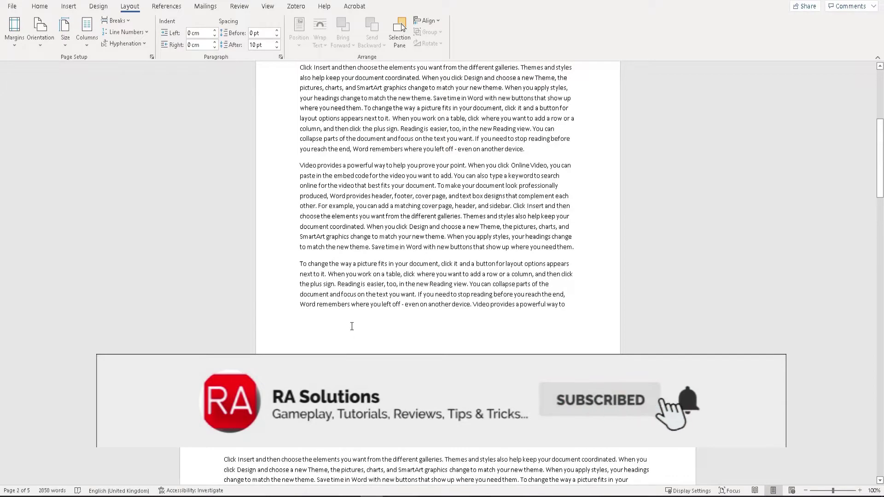
{"action": "scroll", "coordinate": [361, 270], "scroll_direction": "up", "scroll_amount": 5}
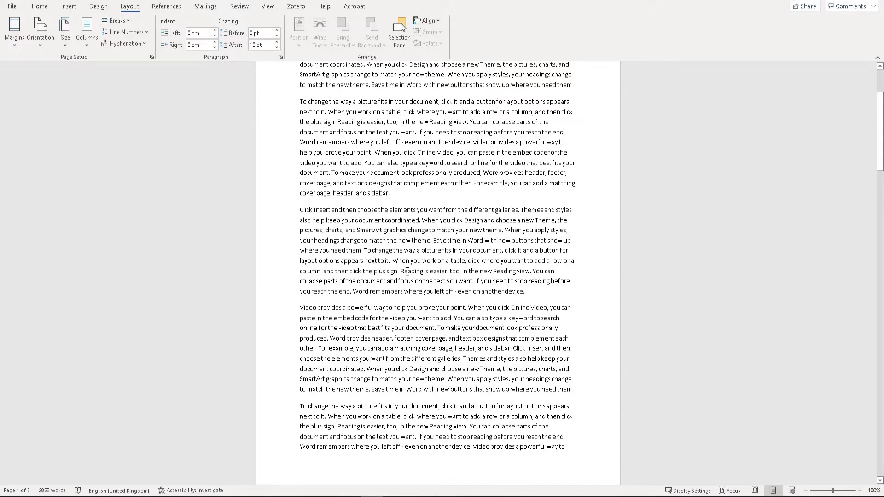
{"action": "scroll", "coordinate": [407, 271], "scroll_direction": "down", "scroll_amount": 12}
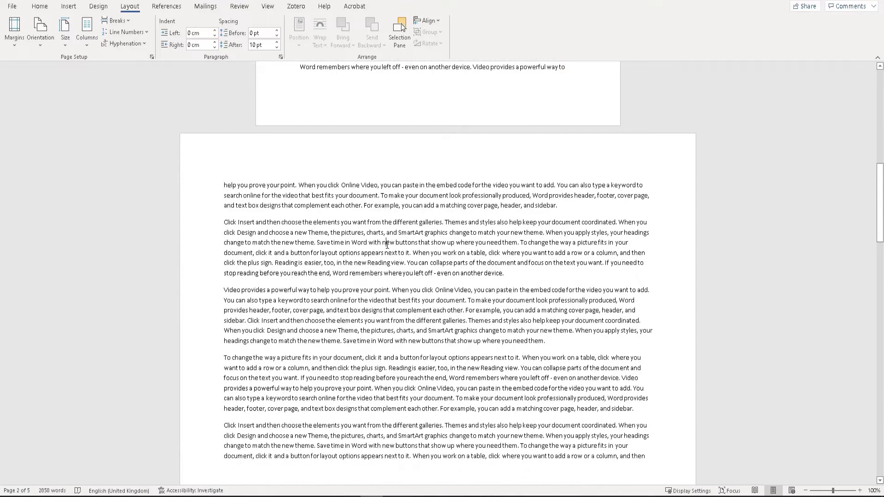
{"action": "scroll", "coordinate": [387, 245], "scroll_direction": "down", "scroll_amount": 11}
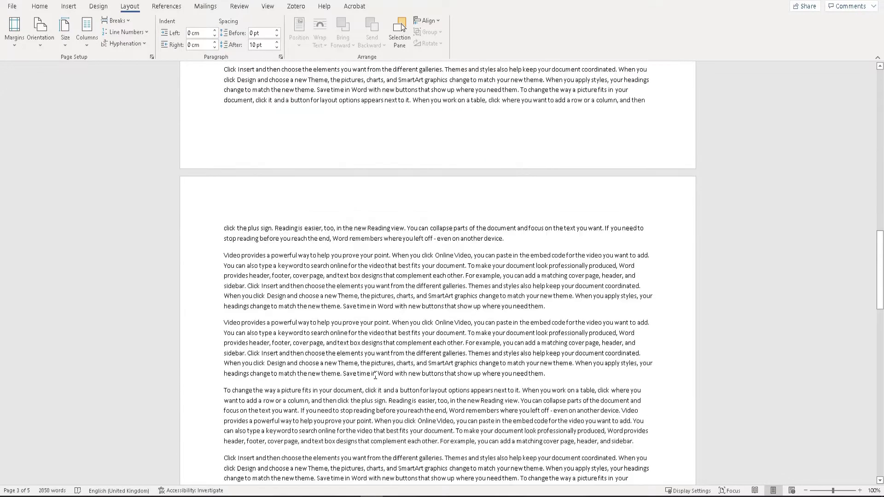
{"action": "scroll", "coordinate": [375, 377], "scroll_direction": "down", "scroll_amount": 16}
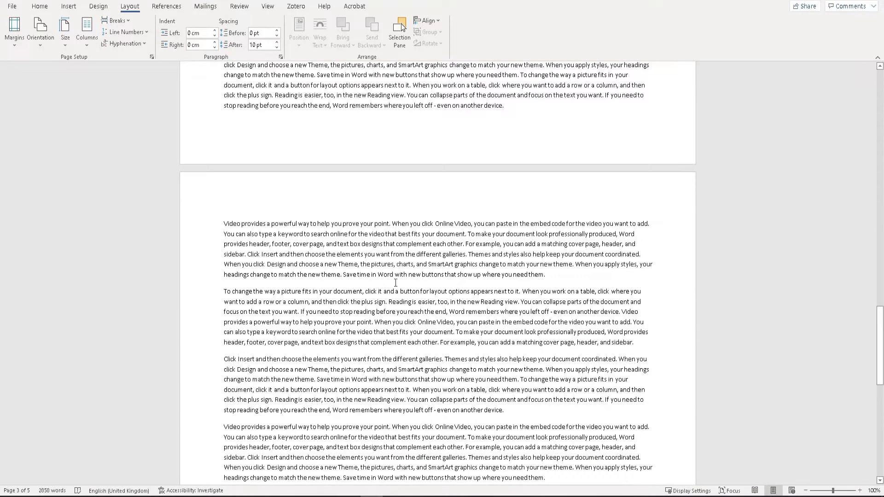
{"action": "scroll", "coordinate": [382, 301], "scroll_direction": "up", "scroll_amount": 7}
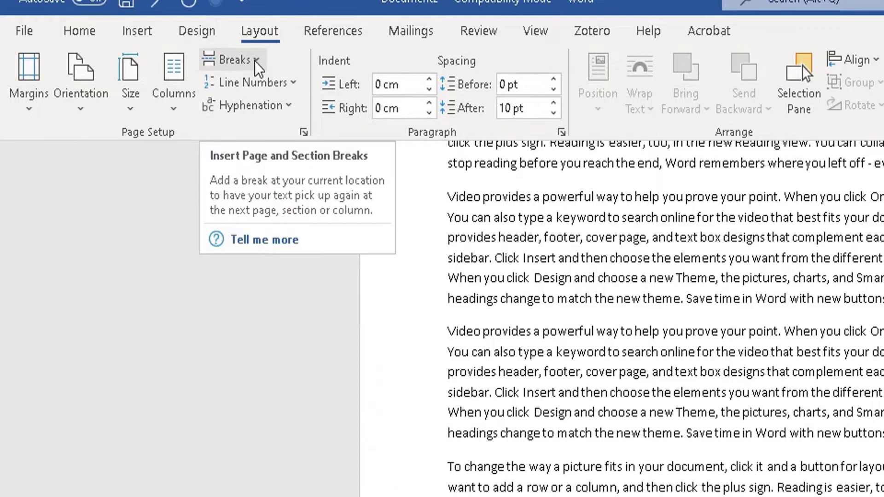
Insert a Next Page section break after page 3's closing text.
{"action": "left_click", "coordinate": [258, 61]}
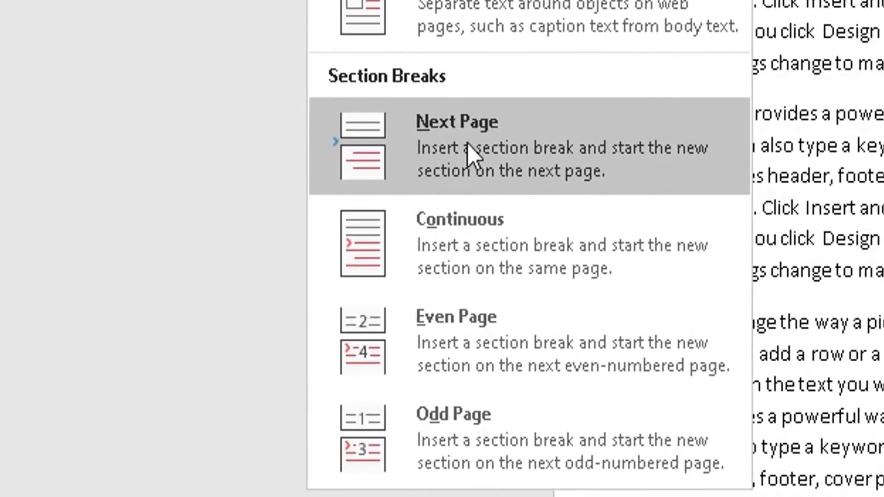
{"action": "left_click", "coordinate": [468, 145]}
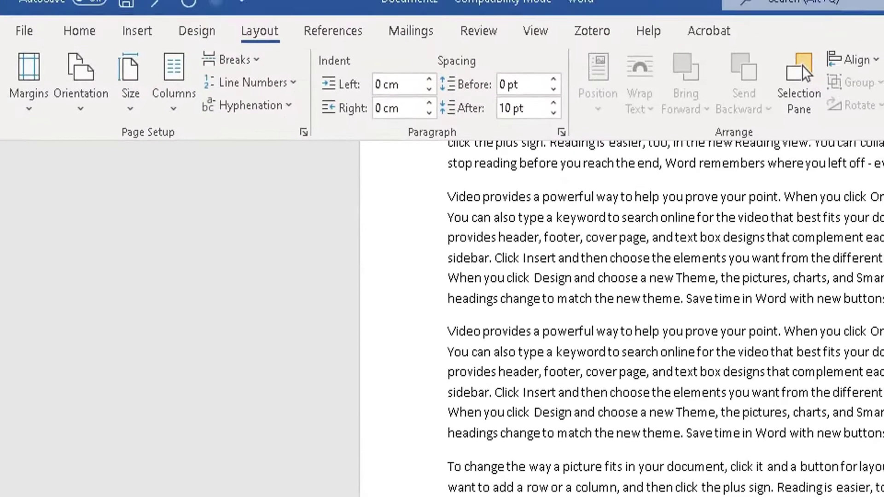
{"action": "scroll", "coordinate": [622, 318], "scroll_direction": "down", "scroll_amount": 5}
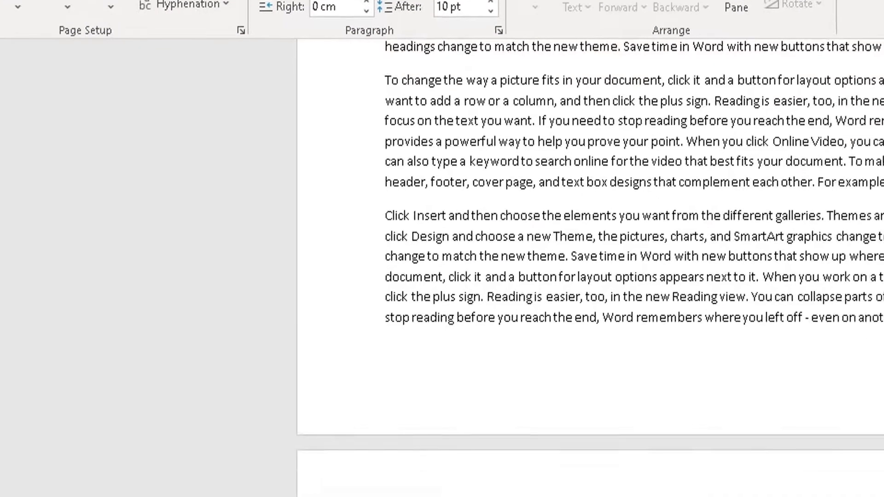
{"action": "scroll", "coordinate": [488, 359], "scroll_direction": "up", "scroll_amount": 6}
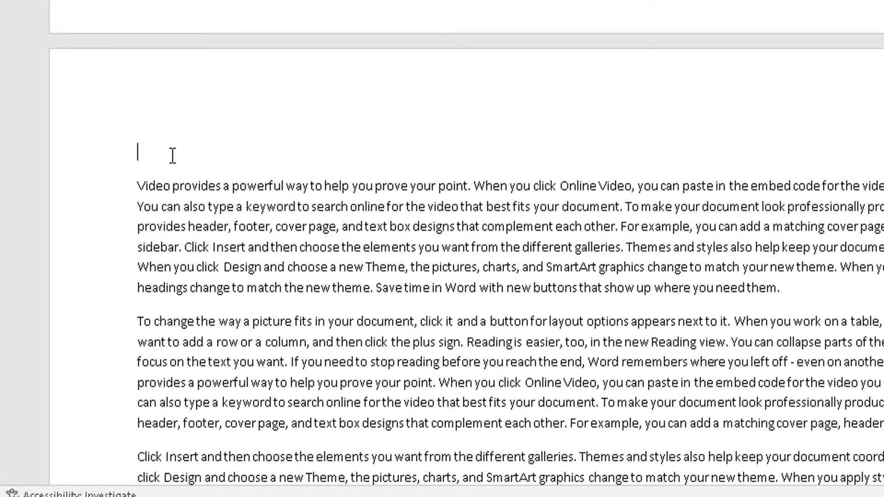
{"action": "scroll", "coordinate": [461, 322], "scroll_direction": "down", "scroll_amount": 5}
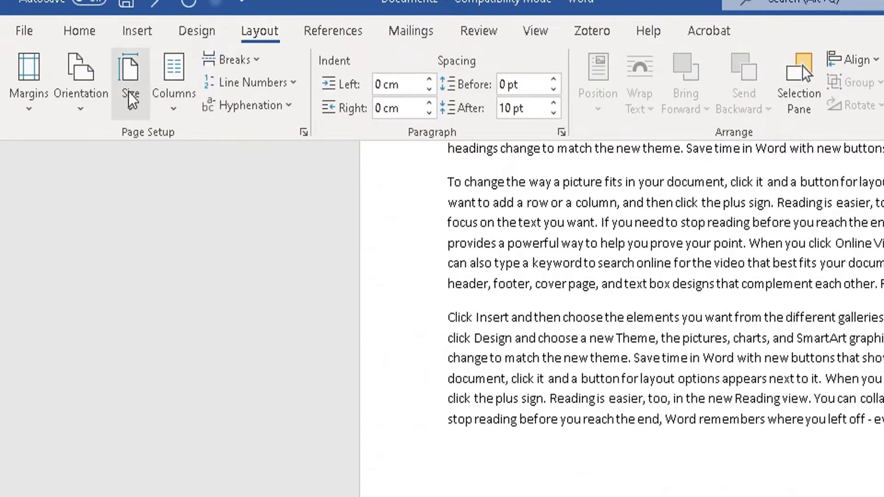
Switch the section from page 4 onward back to portrait orientation.
{"action": "left_click", "coordinate": [82, 92]}
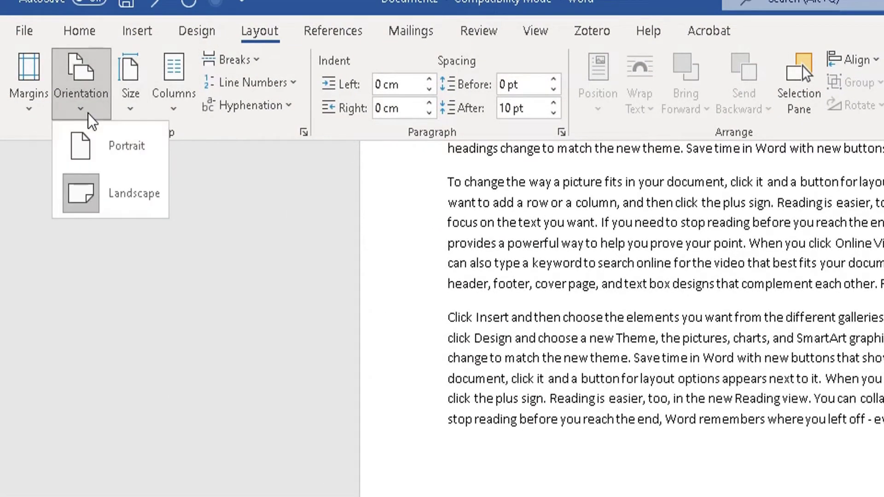
{"action": "left_click", "coordinate": [115, 152]}
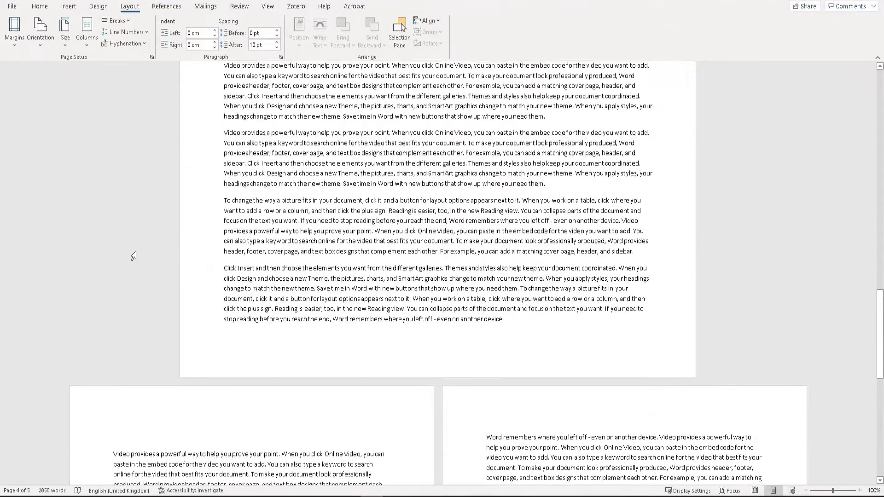
{"action": "scroll", "coordinate": [204, 245], "scroll_direction": "down", "scroll_amount": 3}
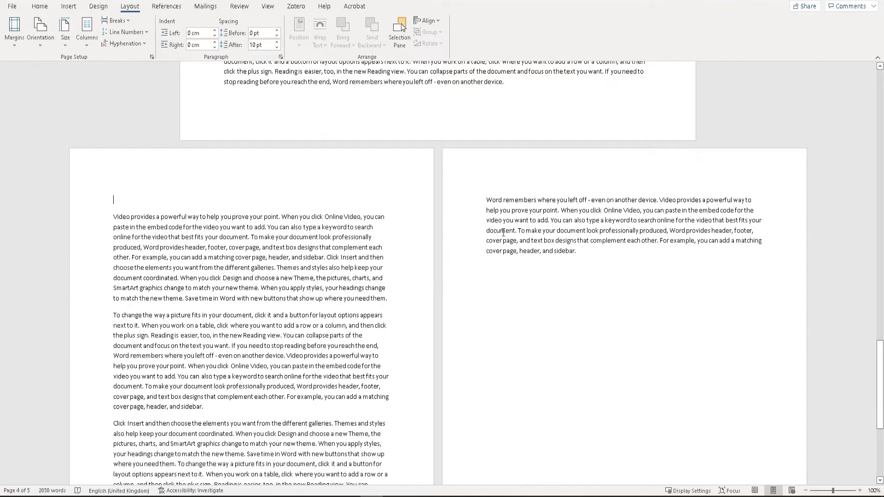
{"action": "scroll", "coordinate": [509, 258], "scroll_direction": "down", "scroll_amount": 1}
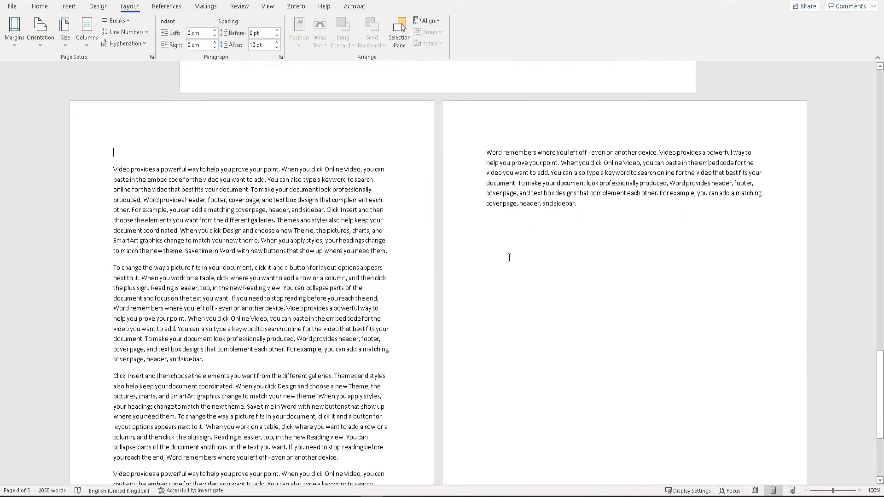
{"action": "scroll", "coordinate": [509, 258], "scroll_direction": "up", "scroll_amount": 8}
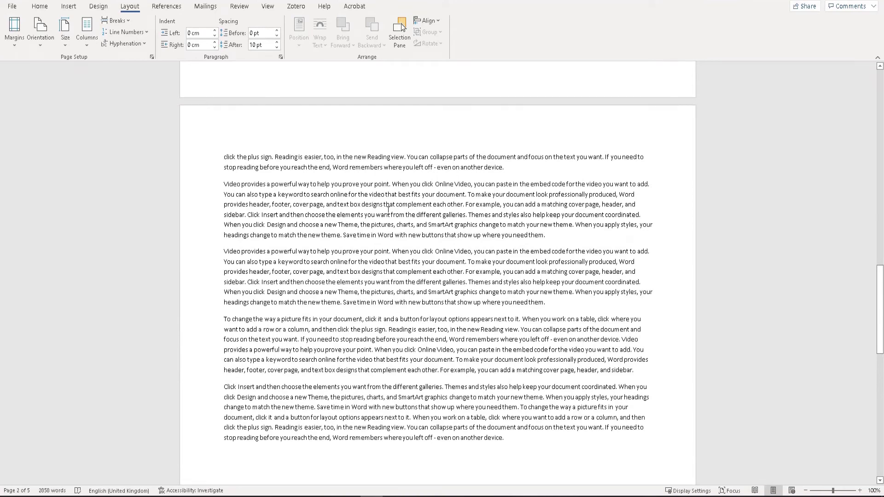
{"action": "scroll", "coordinate": [388, 210], "scroll_direction": "up", "scroll_amount": 10}
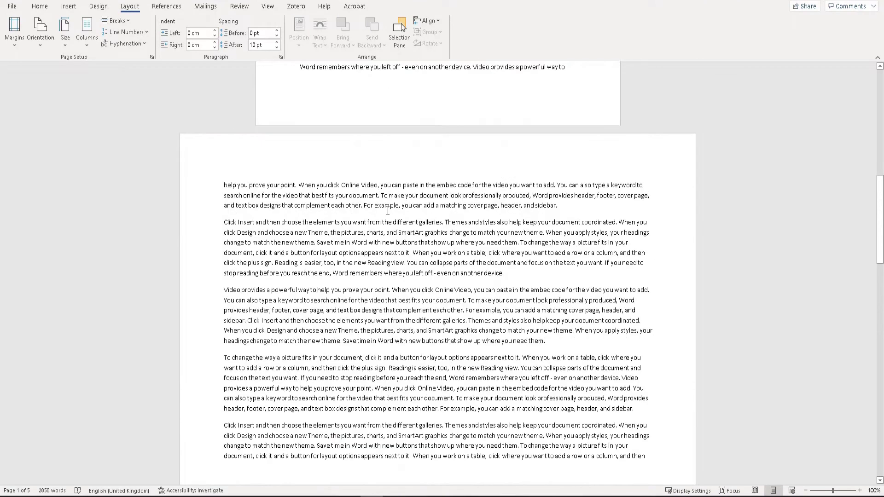
{"action": "scroll", "coordinate": [388, 211], "scroll_direction": "up", "scroll_amount": 10}
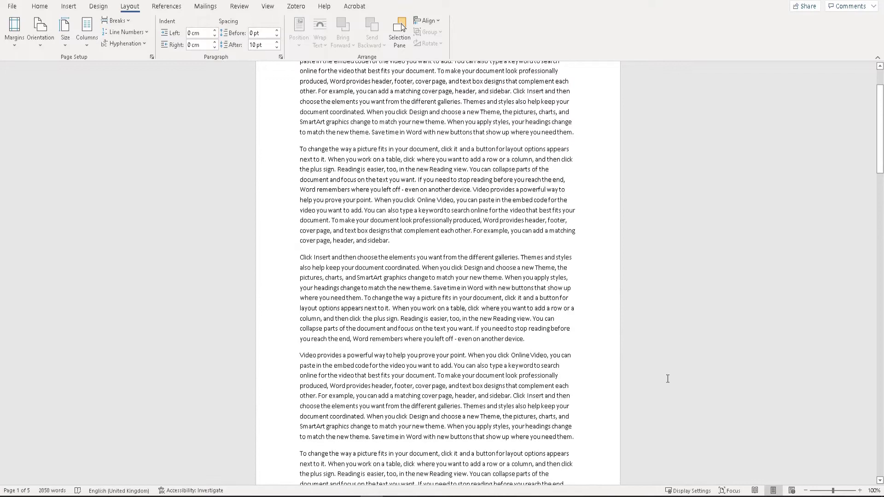
Zoom out to 40% to see all pages side by side.
{"action": "left_click", "coordinate": [805, 491]}
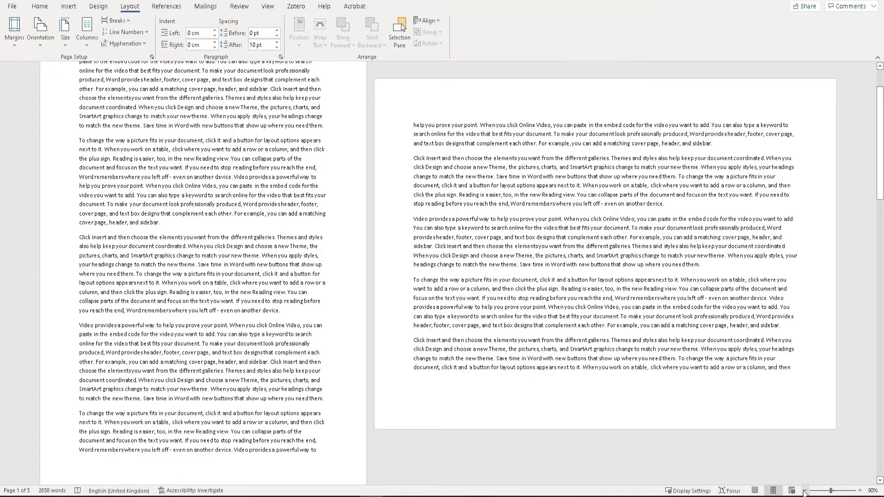
{"action": "left_click", "coordinate": [804, 490]}
{"action": "left_click", "coordinate": [805, 491]}
{"action": "left_click", "coordinate": [805, 491]}
{"action": "left_click", "coordinate": [805, 491]}
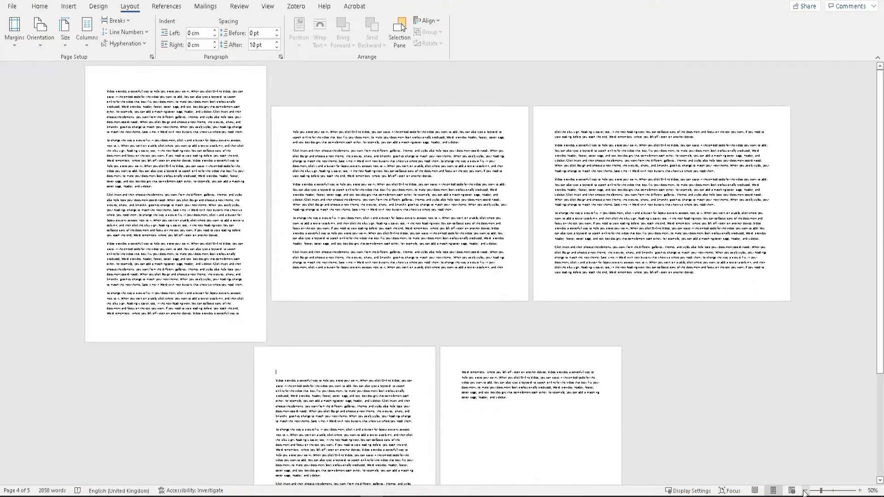
{"action": "left_click", "coordinate": [805, 490]}
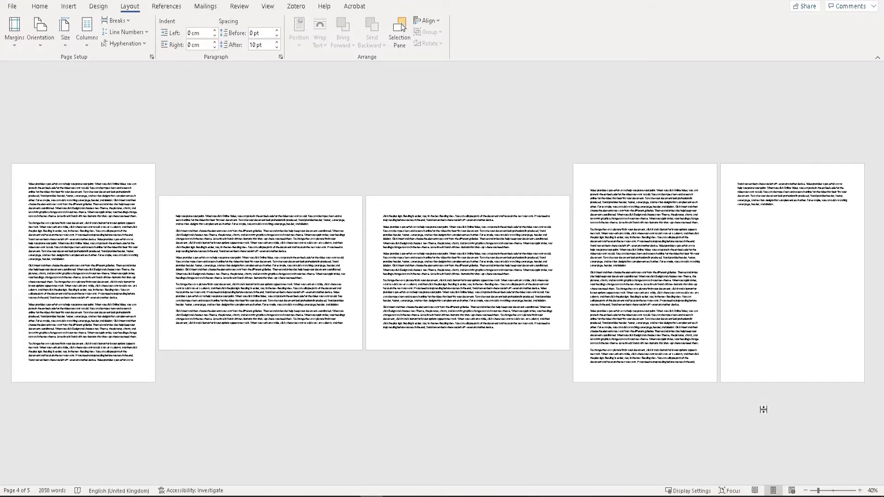
Zoom back to 70% and scroll through to confirm each page's orientation.
{"action": "left_click", "coordinate": [859, 491]}
{"action": "left_click", "coordinate": [859, 491]}
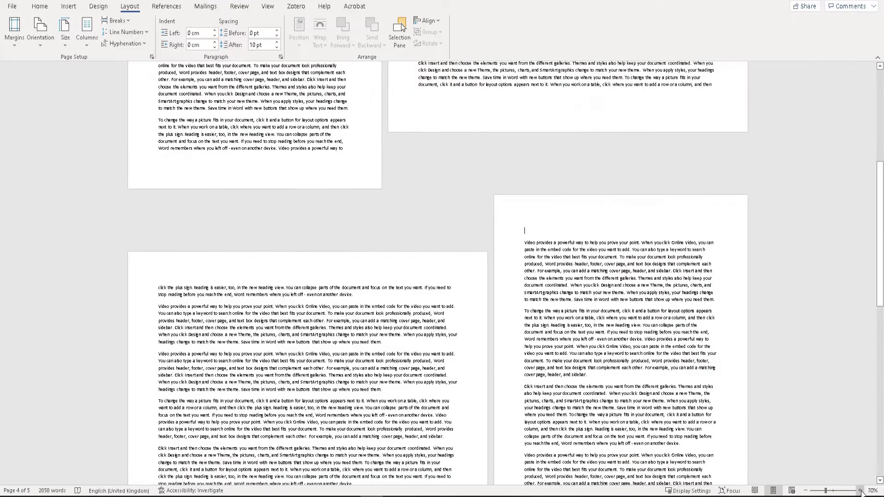
{"action": "left_click", "coordinate": [860, 491]}
{"action": "scroll", "coordinate": [621, 265], "scroll_direction": "down", "scroll_amount": 5}
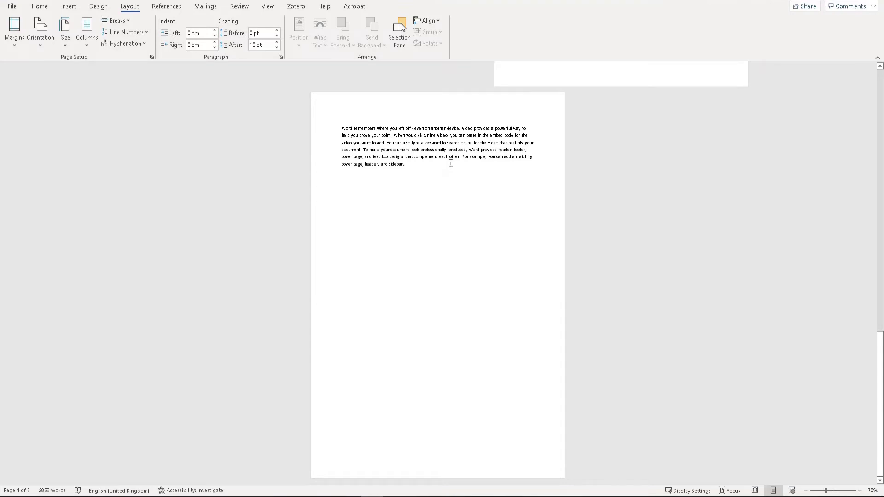
{"action": "scroll", "coordinate": [451, 163], "scroll_direction": "up", "scroll_amount": 7}
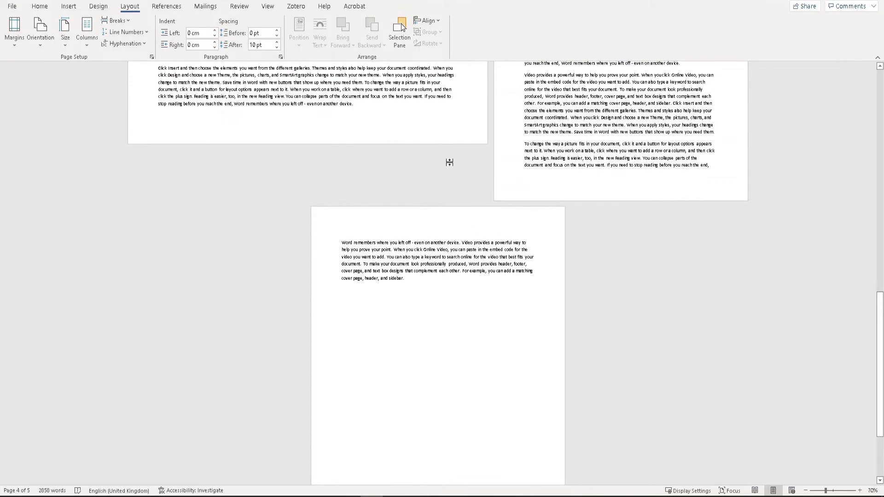
{"action": "scroll", "coordinate": [451, 163], "scroll_direction": "up", "scroll_amount": 8}
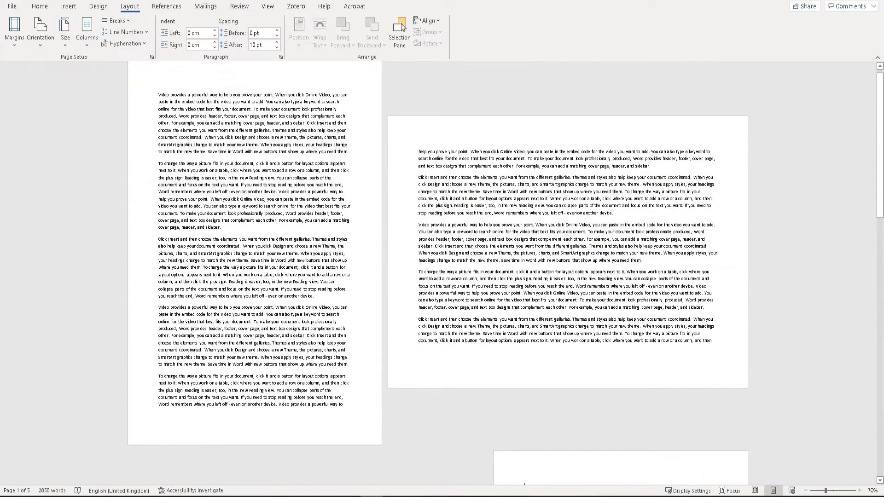
{"action": "scroll", "coordinate": [451, 163], "scroll_direction": "up", "scroll_amount": 1}
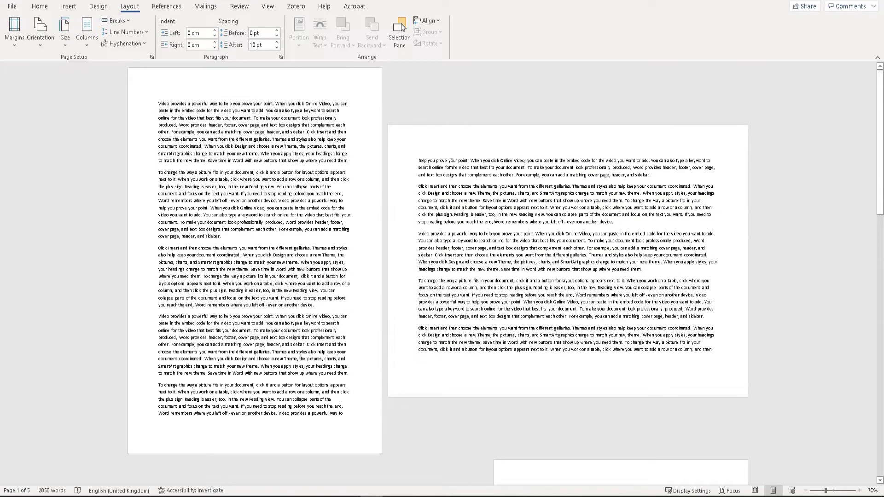